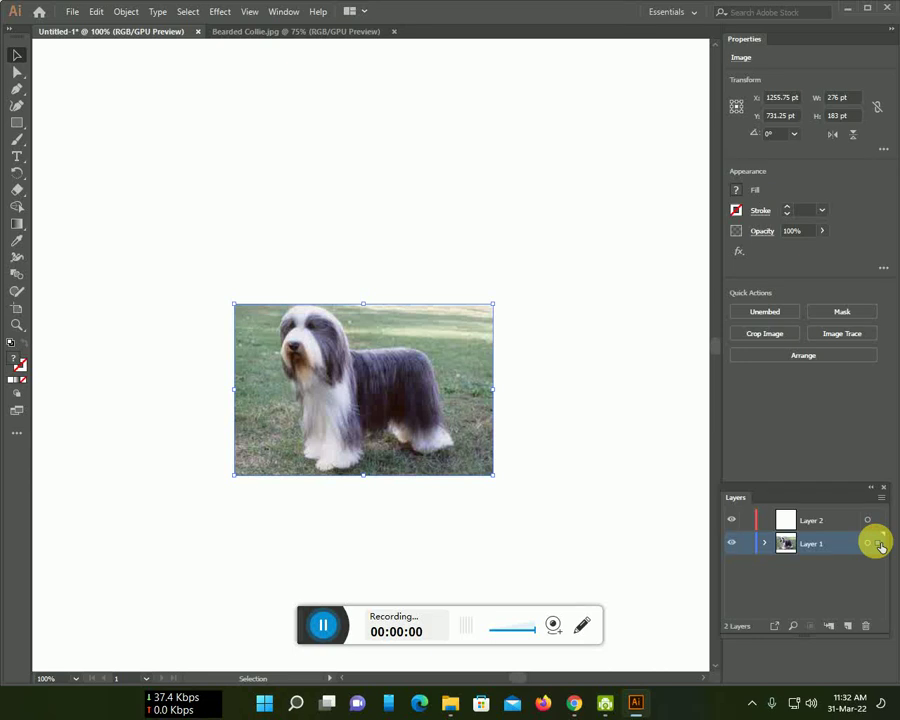
Step: Move the collie photo up-left, scale it to about 459.5 × 304.7 pt, and lock Layer 1
{"action": "left_click_drag", "start_coordinate": [409, 431], "coordinate": [366, 373]}
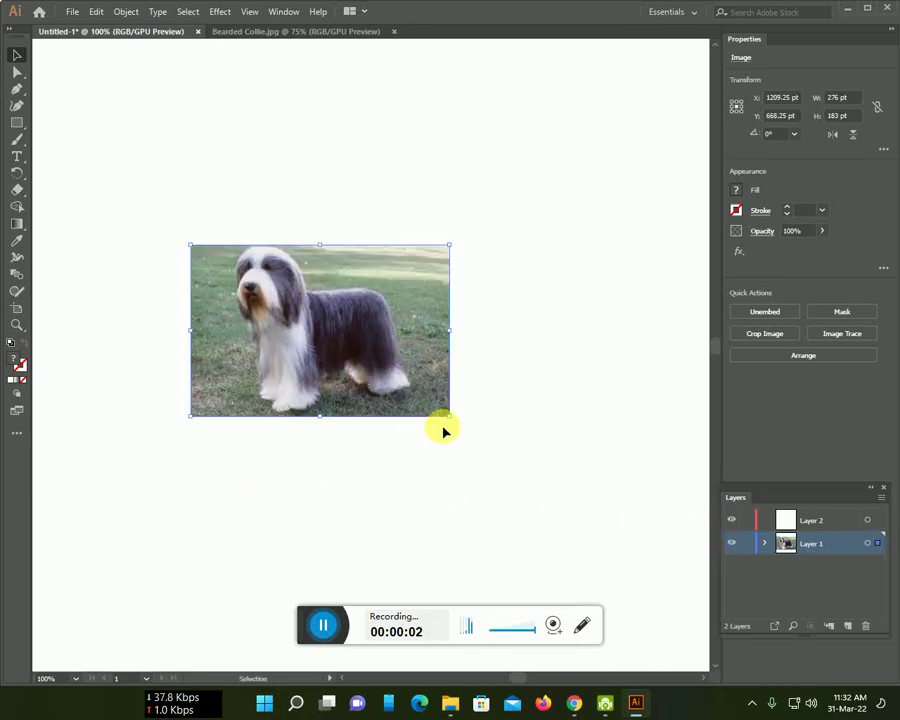
{"action": "left_click_drag", "start_coordinate": [452, 418], "coordinate": [625, 581]}
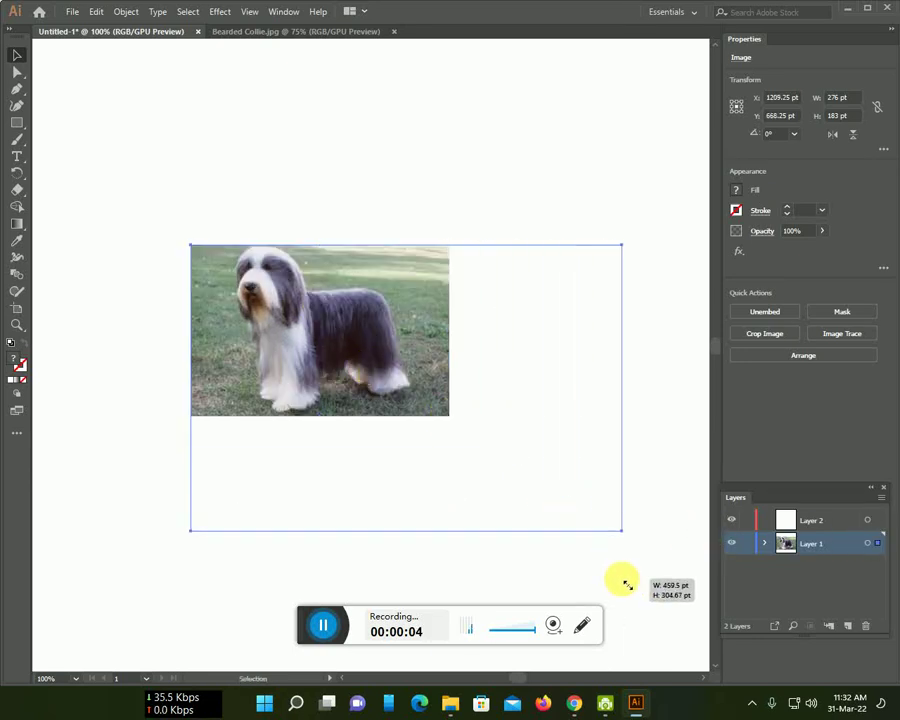
{"action": "left_click_drag", "start_coordinate": [496, 402], "coordinate": [480, 380]}
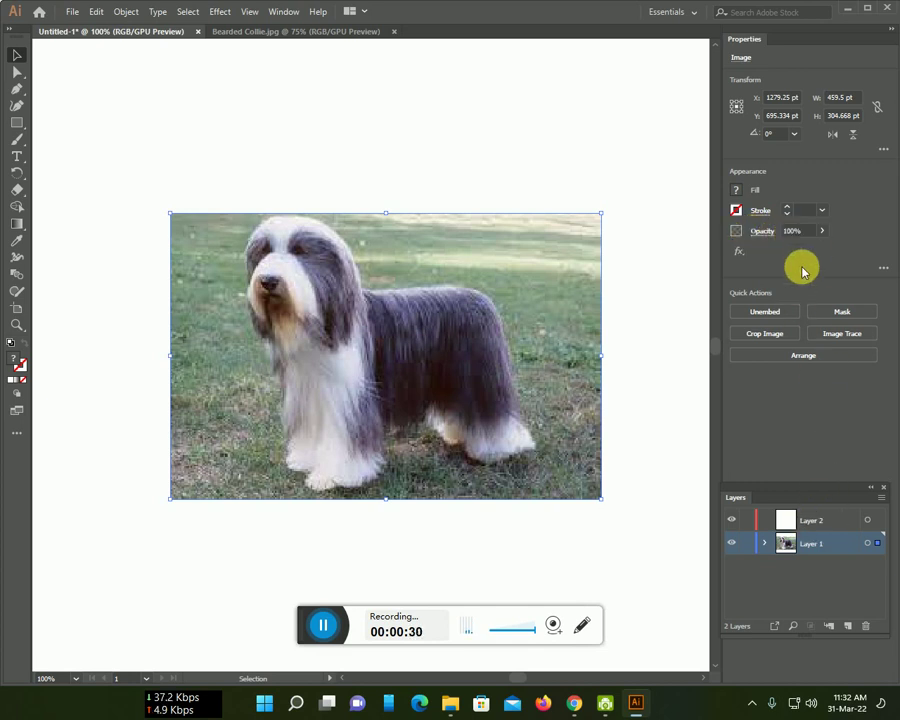
{"action": "left_click", "coordinate": [746, 542]}
Step: Target Layer 2 and switch to the Paintbrush tool with B
{"action": "left_click", "coordinate": [843, 522]}
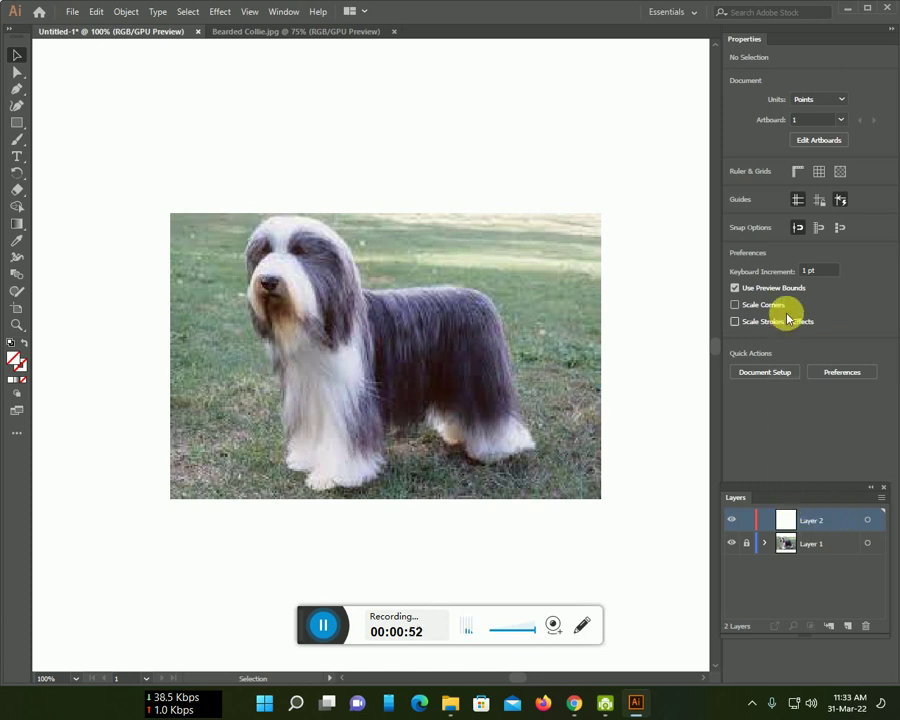
{"action": "key", "text": "b"}
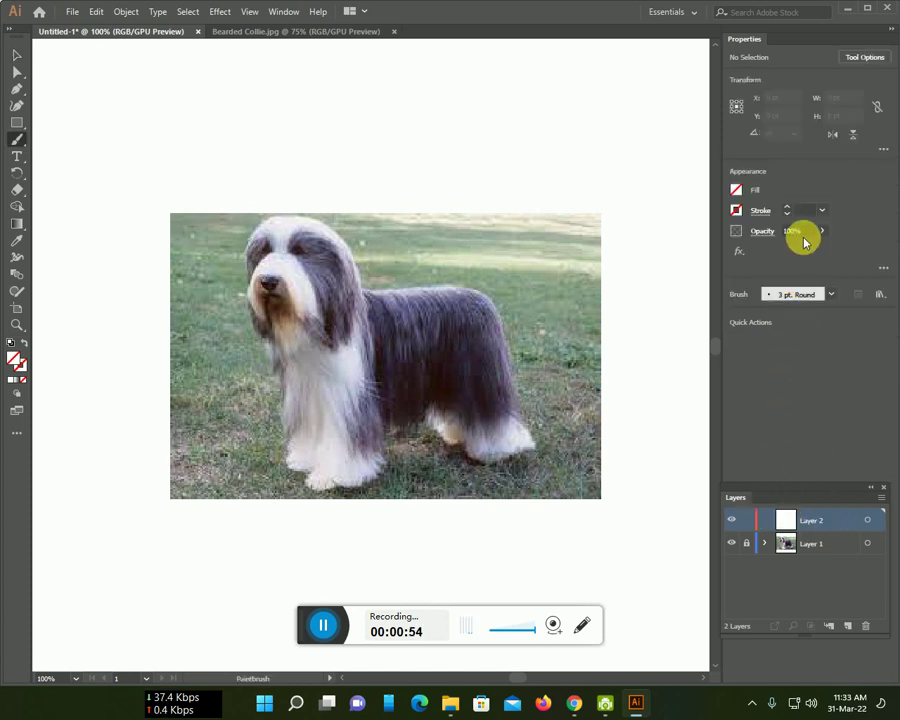
Step: Set the brush stroke to black, zoom to 150%, and start tracing the dog's neck and back
{"action": "left_click", "coordinate": [736, 210]}
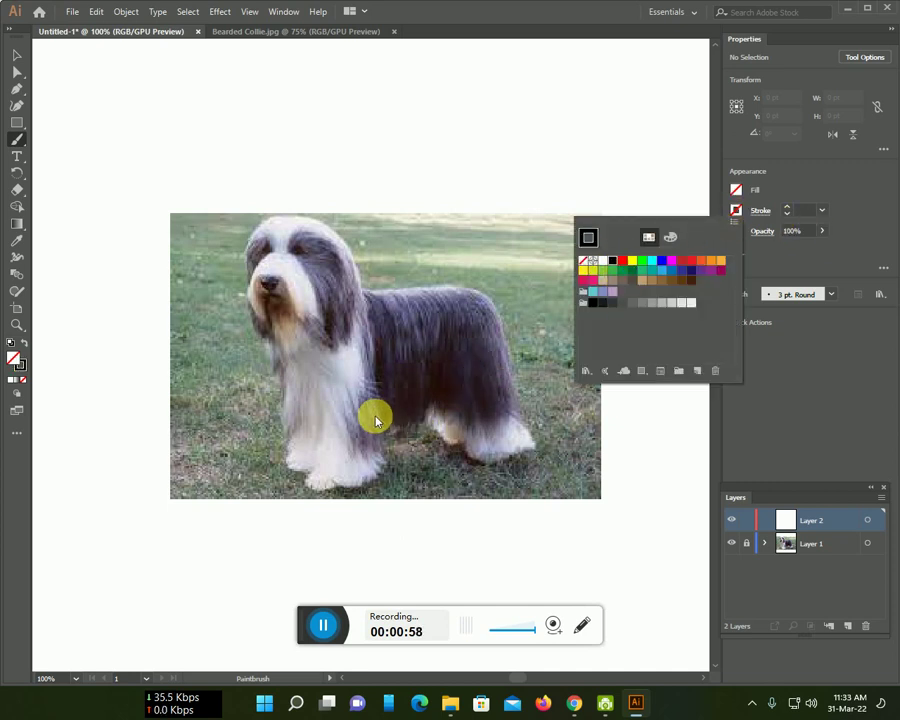
{"action": "left_click", "coordinate": [522, 503]}
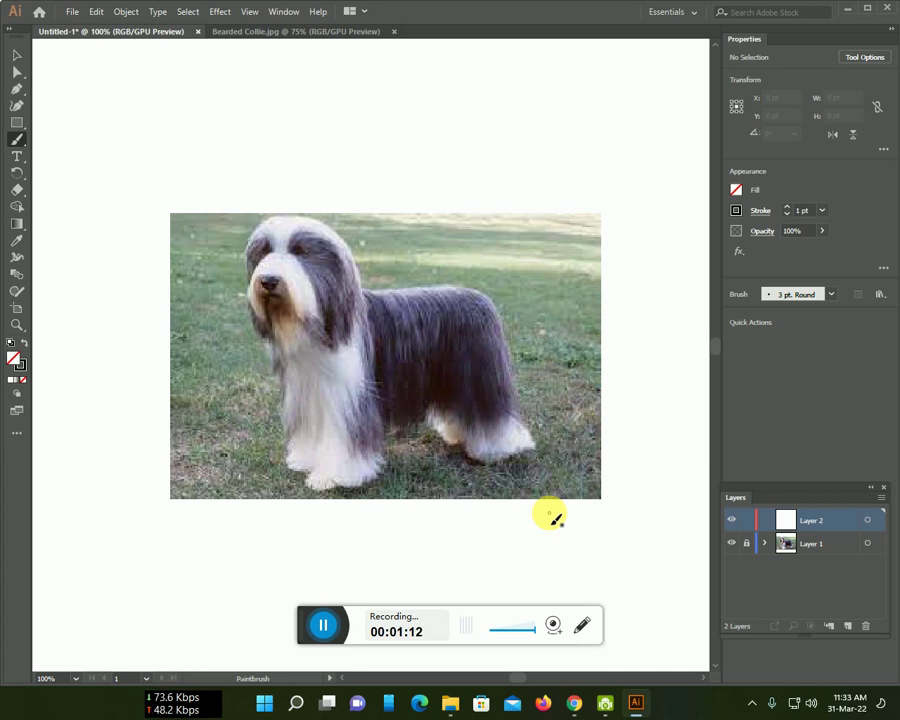
{"action": "scroll", "coordinate": [470, 380], "scroll_direction": "up", "scroll_amount": 2}
{"action": "scroll", "coordinate": [450, 410], "scroll_direction": "down", "scroll_amount": 1}
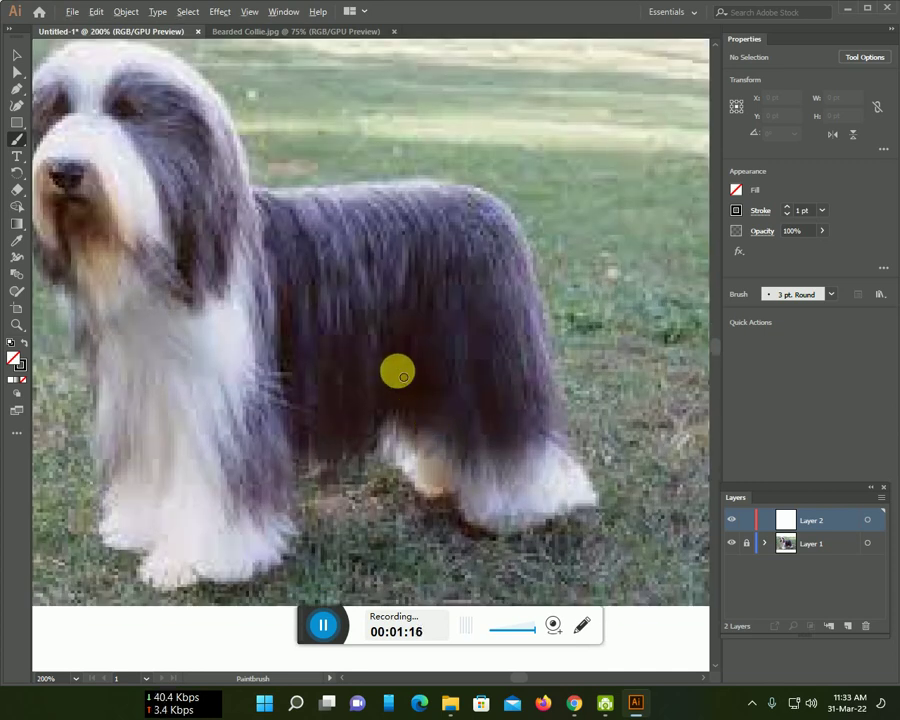
{"action": "scroll", "coordinate": [396, 372], "scroll_direction": "down", "scroll_amount": 1}
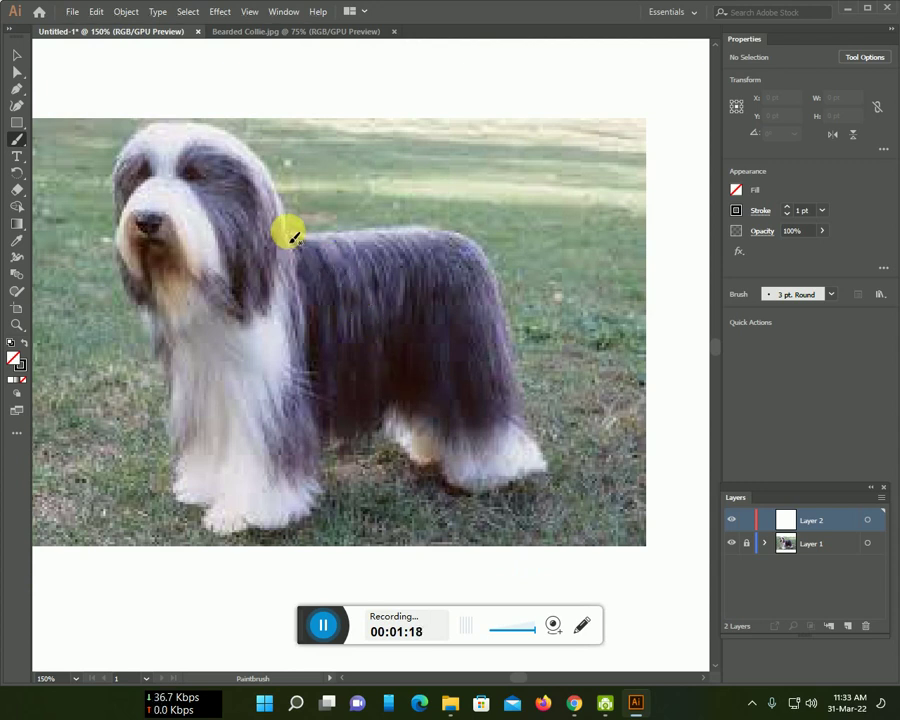
{"action": "mouse_move", "coordinate": [287, 233]}
{"action": "left_mouse_down"}
{"action": "mouse_move", "coordinate": [368, 234]}
{"action": "mouse_move", "coordinate": [503, 311]}
{"action": "mouse_move", "coordinate": [517, 437]}
{"action": "mouse_move", "coordinate": [447, 472]}
{"action": "mouse_move", "coordinate": [414, 454]}
{"action": "mouse_move", "coordinate": [394, 422]}
{"action": "mouse_move", "coordinate": [318, 438]}
{"action": "mouse_move", "coordinate": [321, 498]}
{"action": "mouse_move", "coordinate": [279, 526]}
{"action": "mouse_move", "coordinate": [225, 534]}
{"action": "mouse_move", "coordinate": [181, 492]}
{"action": "mouse_move", "coordinate": [152, 318]}
{"action": "mouse_move", "coordinate": [125, 292]}
{"action": "mouse_move", "coordinate": [122, 154]}
{"action": "mouse_move", "coordinate": [144, 136]}
{"action": "mouse_move", "coordinate": [187, 127]}
{"action": "mouse_move", "coordinate": [225, 137]}
{"action": "mouse_move", "coordinate": [263, 155]}
{"action": "mouse_move", "coordinate": [290, 232]}
{"action": "left_mouse_up"}
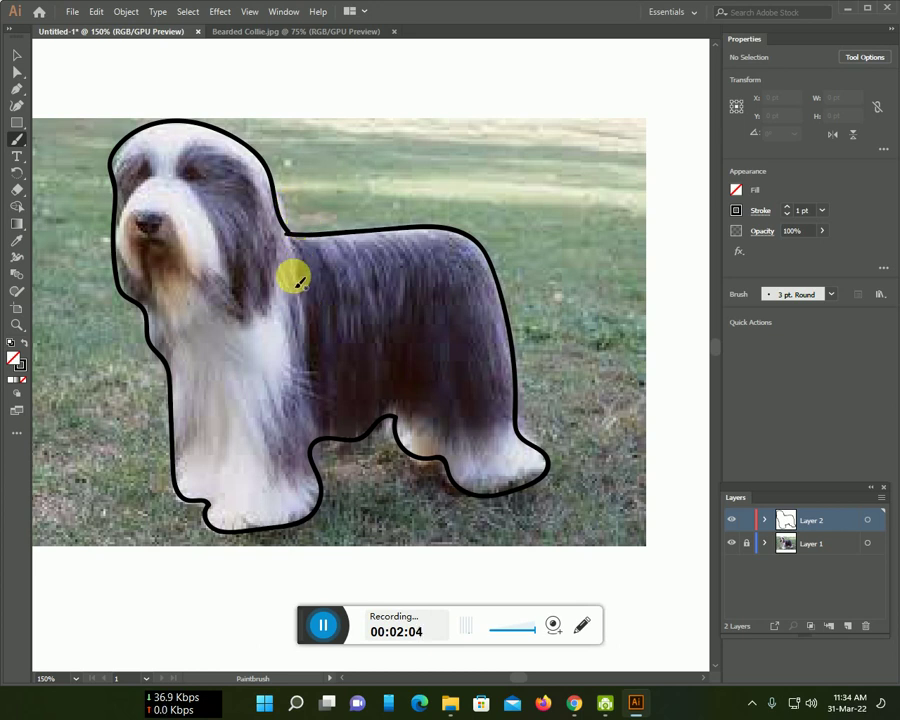
Step: Draw the ear edge with a hook, a curve around the eye, and hair strands below it
{"action": "mouse_move", "coordinate": [179, 180]}
{"action": "left_mouse_down"}
{"action": "mouse_move", "coordinate": [182, 160]}
{"action": "mouse_move", "coordinate": [280, 244]}
{"action": "left_mouse_up"}
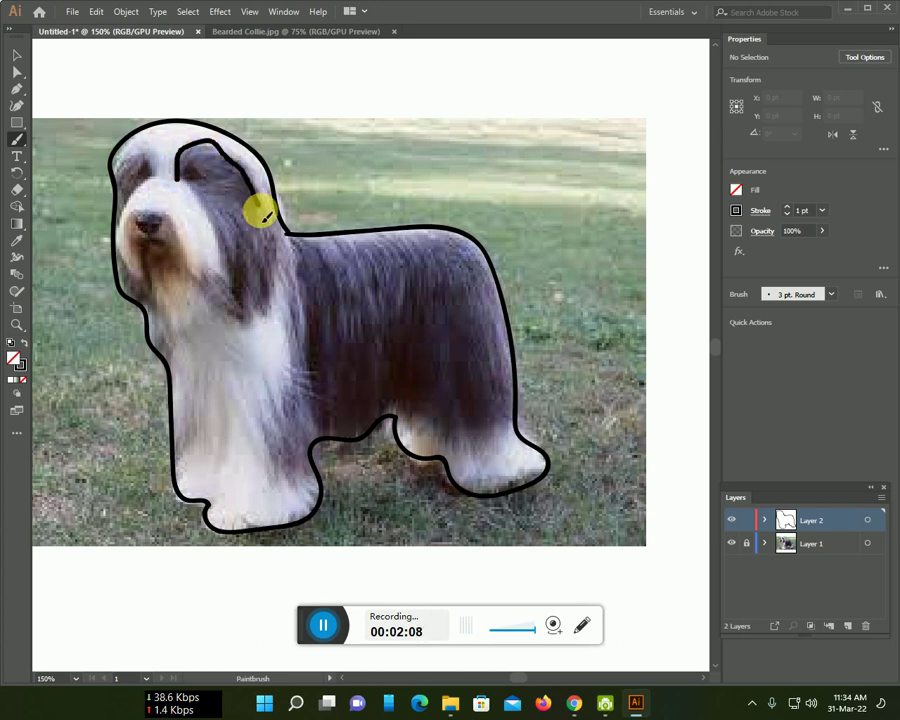
{"action": "left_click_drag", "start_coordinate": [180, 176], "coordinate": [240, 310]}
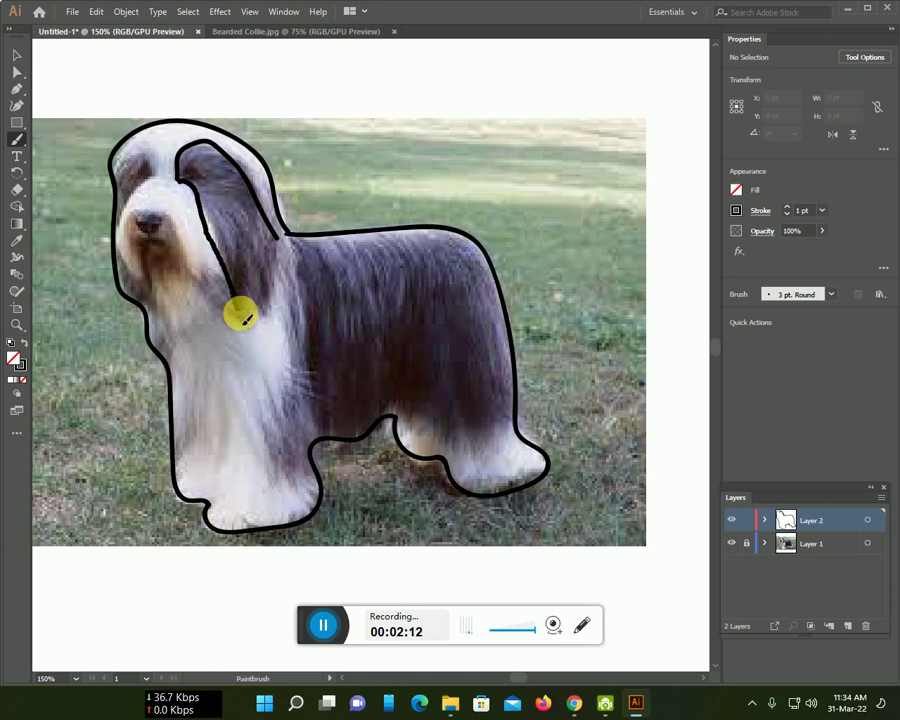
{"action": "left_click", "coordinate": [189, 170]}
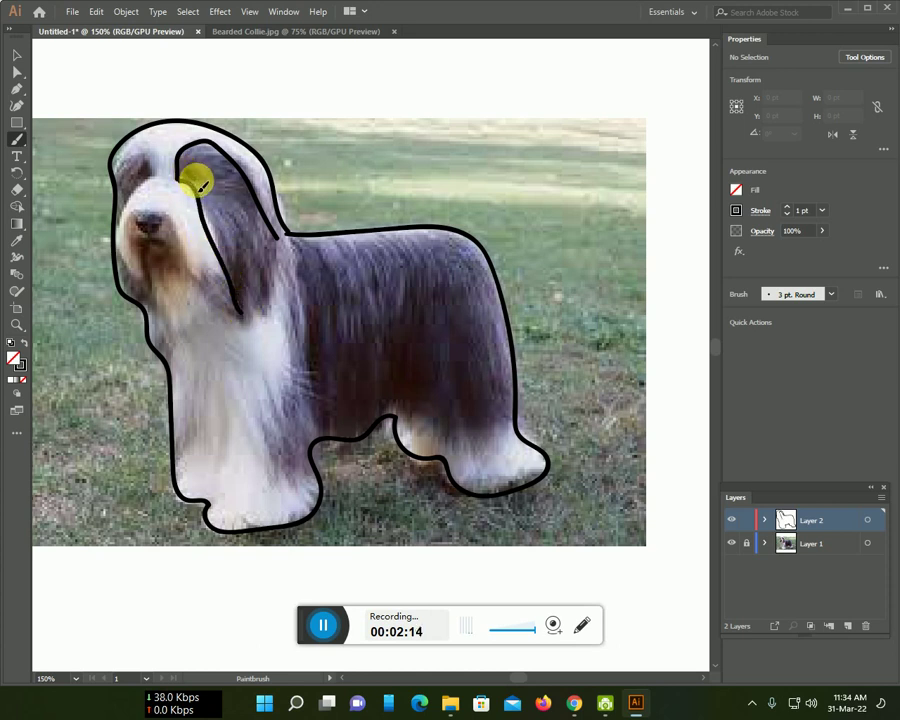
{"action": "mouse_move", "coordinate": [188, 162]}
{"action": "left_mouse_down"}
{"action": "mouse_move", "coordinate": [226, 177]}
{"action": "mouse_move", "coordinate": [257, 237]}
{"action": "left_mouse_up"}
{"action": "mouse_move", "coordinate": [217, 167]}
{"action": "left_mouse_down"}
{"action": "mouse_move", "coordinate": [251, 235]}
{"action": "mouse_move", "coordinate": [267, 301]}
{"action": "left_mouse_up"}
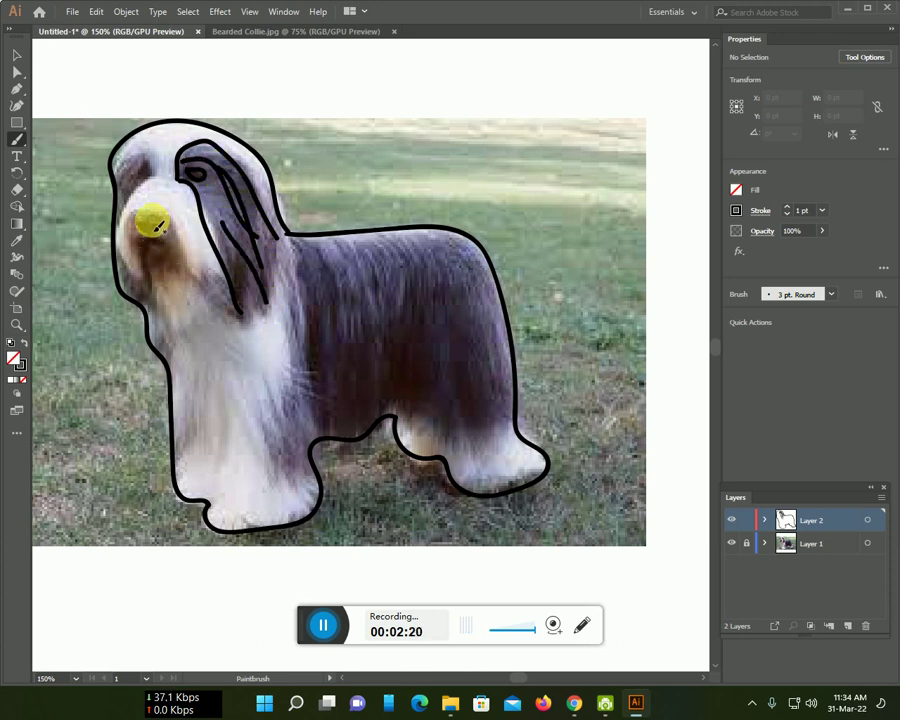
Step: Outline the nose and muzzle, add the curly forehead fringe, and draw a vertical shoulder stroke
{"action": "mouse_move", "coordinate": [145, 213]}
{"action": "left_mouse_down"}
{"action": "mouse_move", "coordinate": [136, 207]}
{"action": "mouse_move", "coordinate": [137, 275]}
{"action": "mouse_move", "coordinate": [110, 244]}
{"action": "mouse_move", "coordinate": [114, 216]}
{"action": "mouse_move", "coordinate": [132, 192]}
{"action": "mouse_move", "coordinate": [160, 183]}
{"action": "mouse_move", "coordinate": [195, 207]}
{"action": "mouse_move", "coordinate": [211, 257]}
{"action": "mouse_move", "coordinate": [191, 263]}
{"action": "mouse_move", "coordinate": [178, 237]}
{"action": "left_mouse_up"}
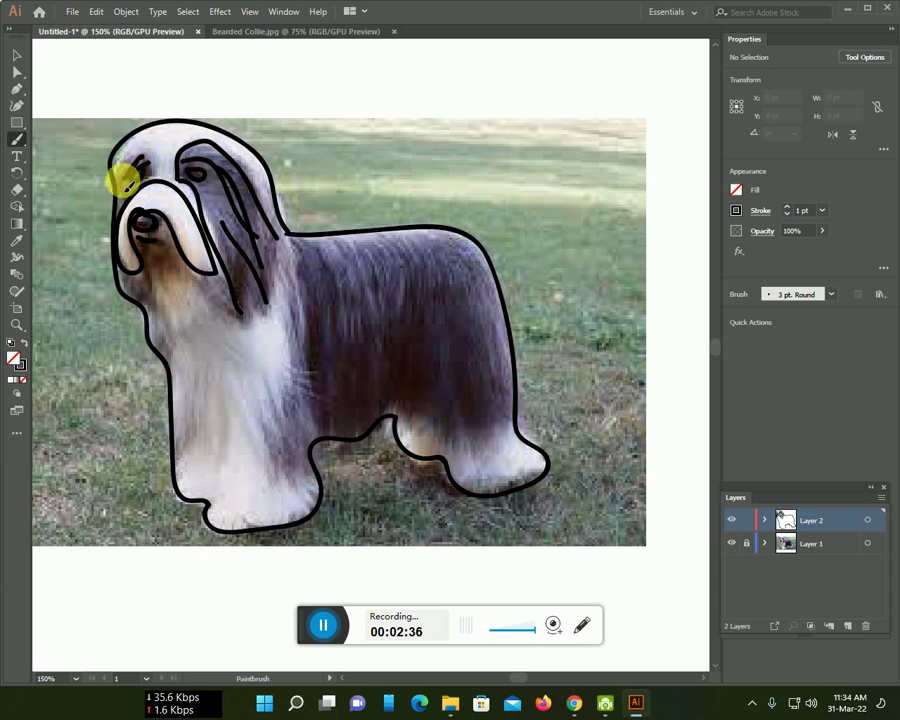
{"action": "mouse_move", "coordinate": [115, 175]}
{"action": "left_mouse_down"}
{"action": "mouse_move", "coordinate": [129, 149]}
{"action": "mouse_move", "coordinate": [157, 151]}
{"action": "left_mouse_up"}
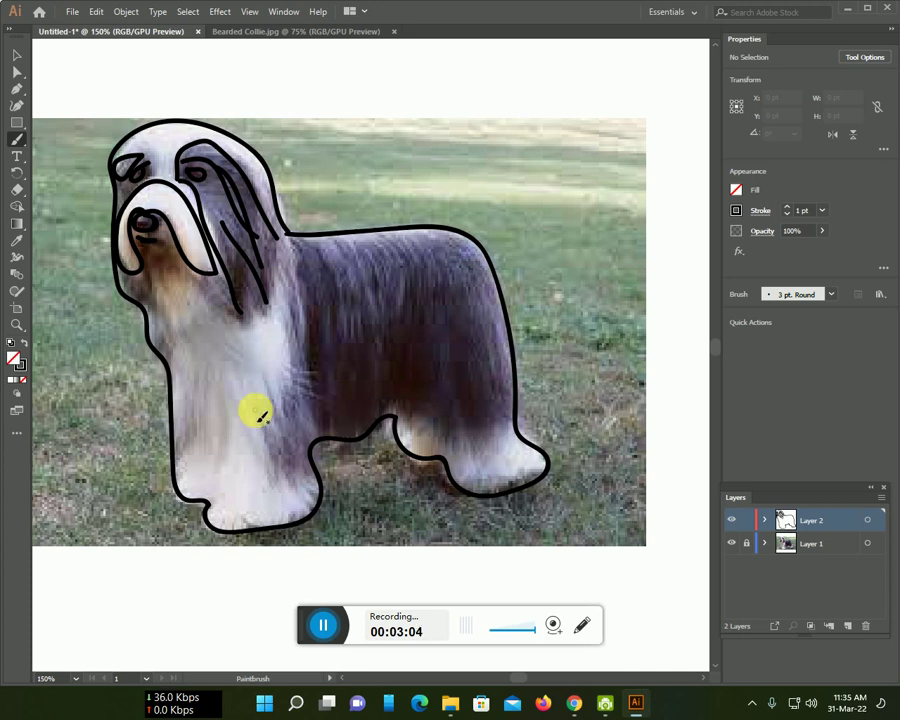
{"action": "left_click_drag", "start_coordinate": [298, 284], "coordinate": [313, 408]}
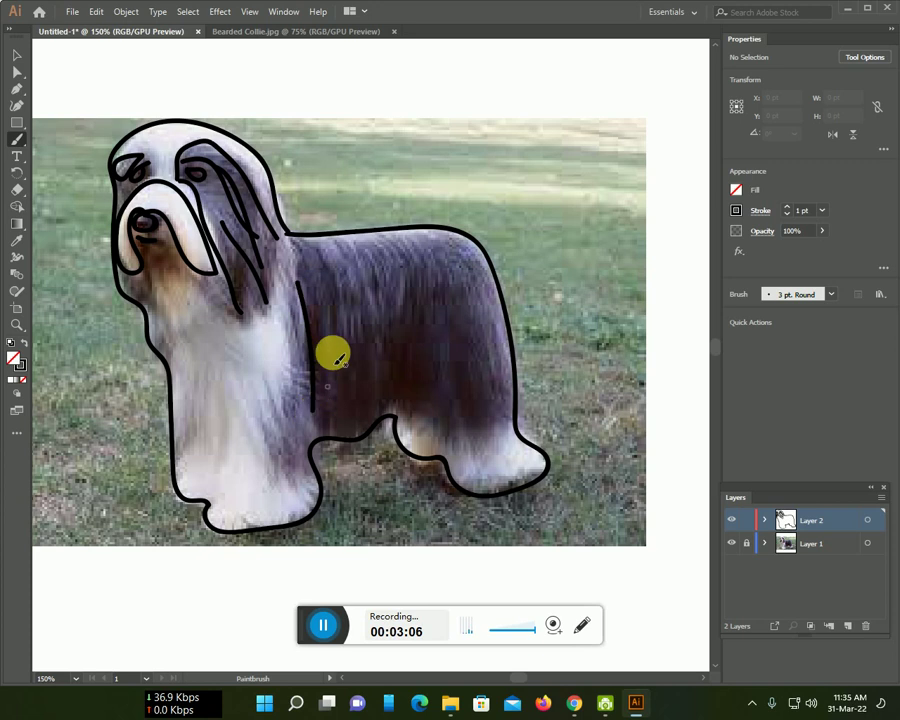
Step: Add vertical fur strokes across the shoulder, back, rear and lower body
{"action": "mouse_move", "coordinate": [320, 271]}
{"action": "left_mouse_down"}
{"action": "mouse_move", "coordinate": [337, 390]}
{"action": "mouse_move", "coordinate": [364, 374]}
{"action": "left_mouse_up"}
{"action": "left_click_drag", "start_coordinate": [366, 259], "coordinate": [389, 351]}
{"action": "left_click_drag", "start_coordinate": [403, 264], "coordinate": [423, 379]}
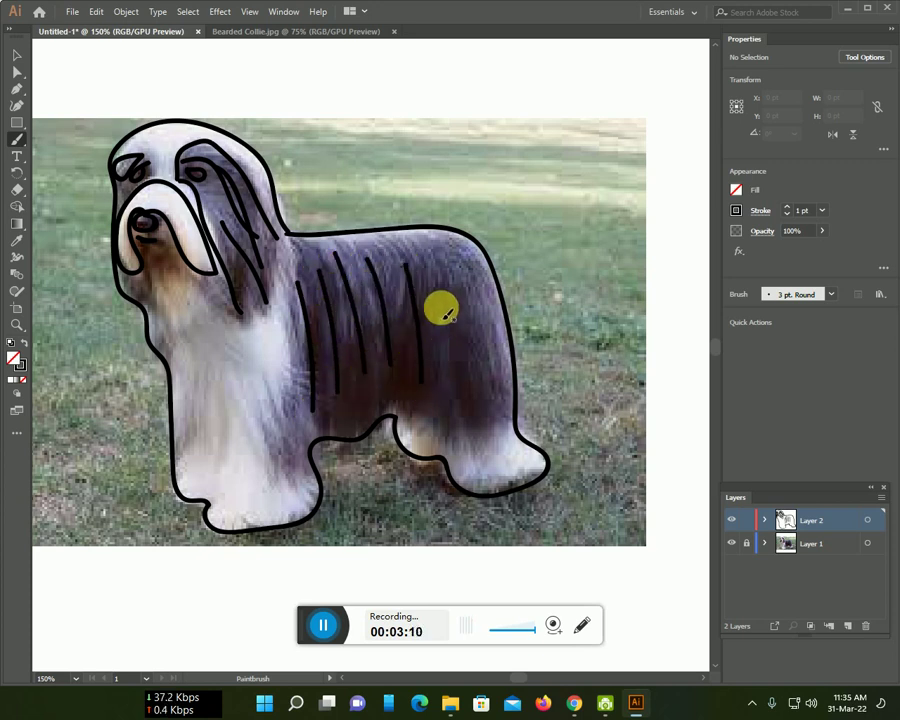
{"action": "mouse_move", "coordinate": [433, 274]}
{"action": "left_mouse_down"}
{"action": "mouse_move", "coordinate": [470, 424]}
{"action": "mouse_move", "coordinate": [491, 388]}
{"action": "left_mouse_up"}
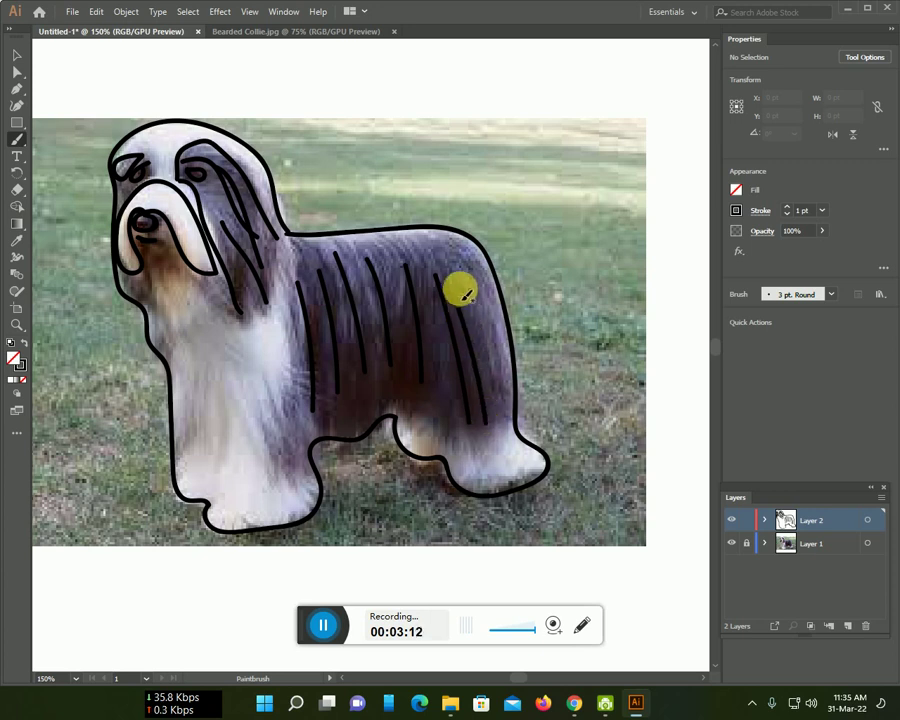
{"action": "left_click_drag", "start_coordinate": [476, 313], "coordinate": [508, 423]}
{"action": "left_click_drag", "start_coordinate": [412, 350], "coordinate": [424, 384]}
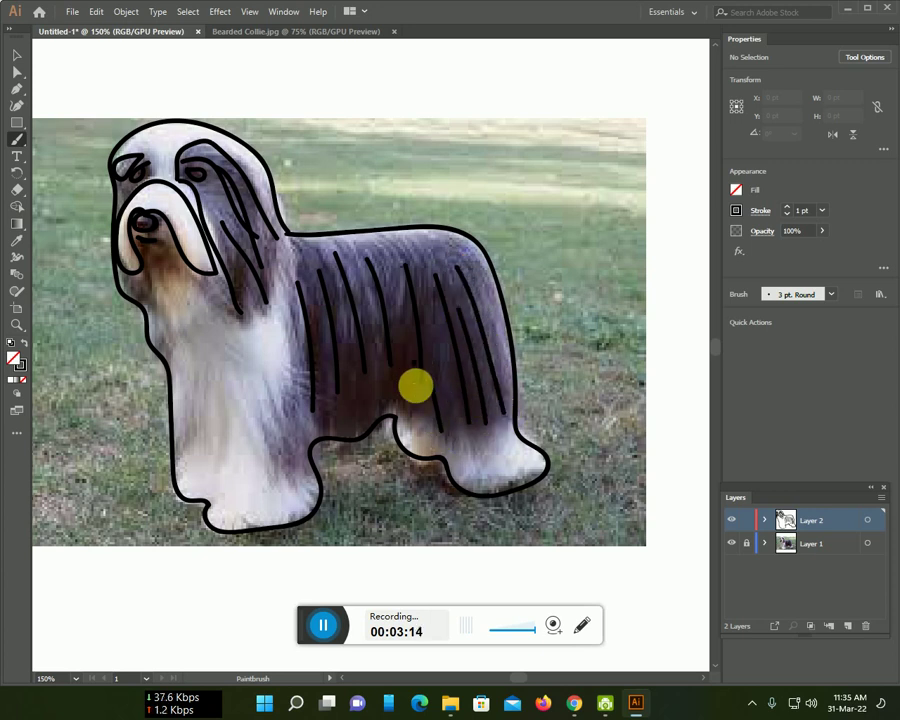
Step: Add vertical fur strokes down the chest and front legs
{"action": "left_click_drag", "start_coordinate": [298, 355], "coordinate": [294, 472]}
{"action": "left_click_drag", "start_coordinate": [232, 372], "coordinate": [238, 488]}
{"action": "left_click_drag", "start_coordinate": [183, 348], "coordinate": [203, 462]}
{"action": "left_click_drag", "start_coordinate": [201, 305], "coordinate": [200, 415]}
{"action": "left_click_drag", "start_coordinate": [148, 280], "coordinate": [192, 452]}
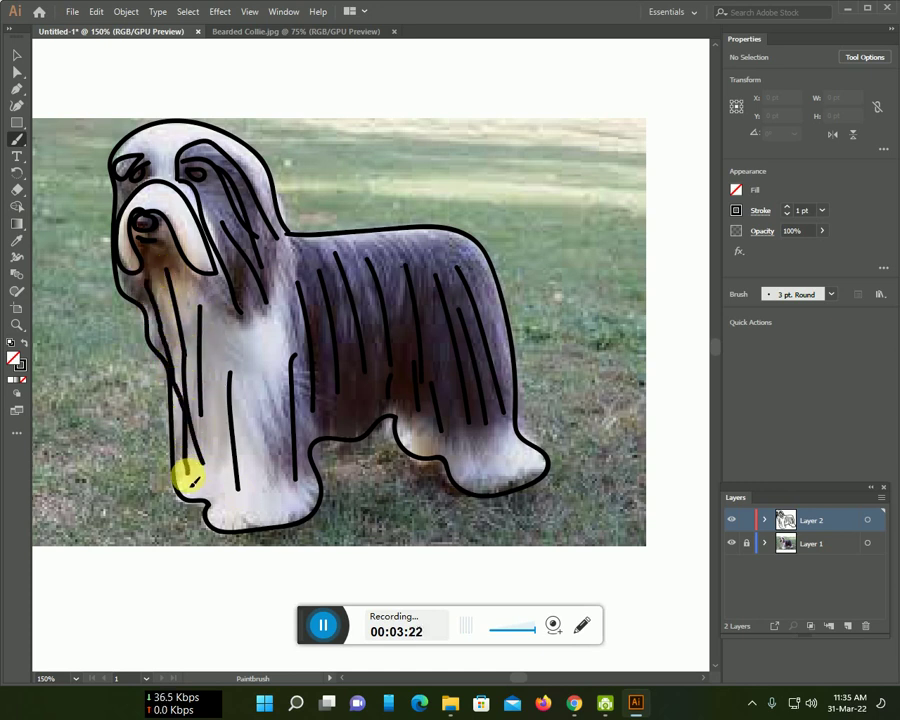
{"action": "left_click_drag", "start_coordinate": [225, 302], "coordinate": [250, 455]}
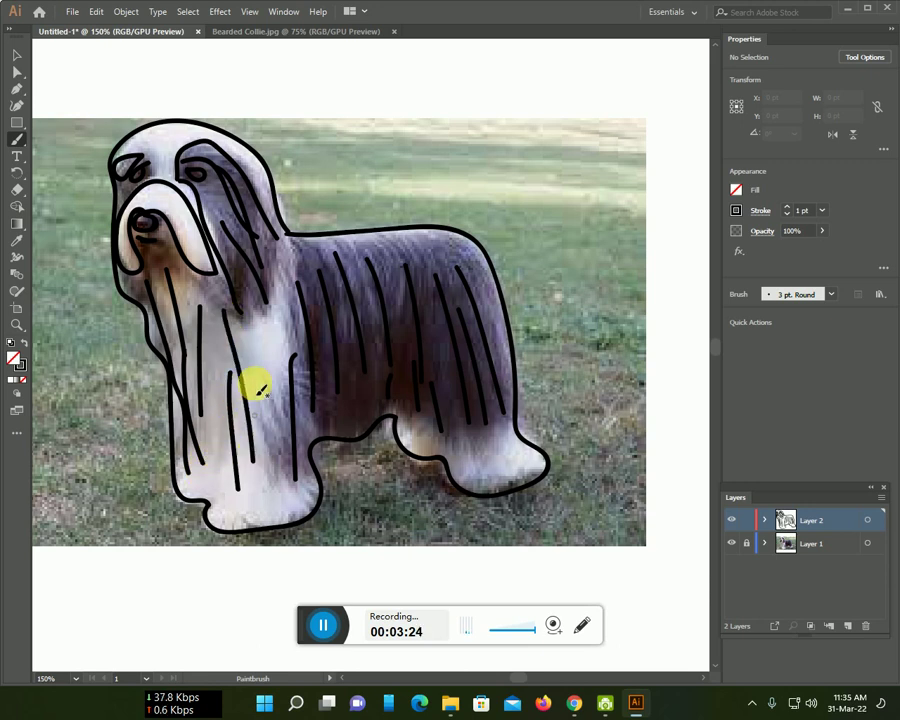
{"action": "left_click_drag", "start_coordinate": [270, 368], "coordinate": [290, 480]}
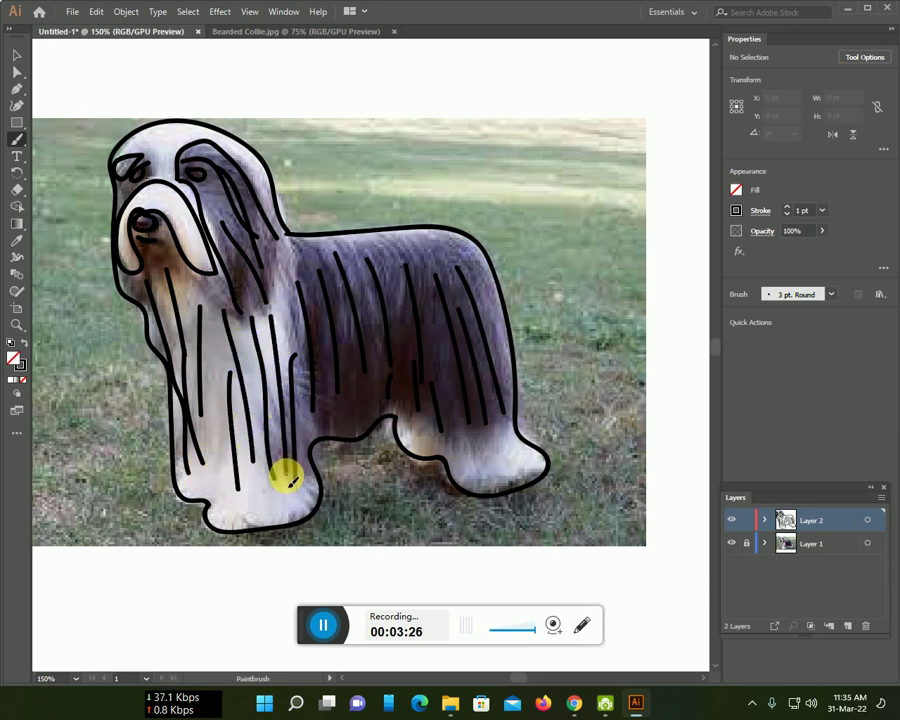
{"action": "left_click_drag", "start_coordinate": [287, 342], "coordinate": [299, 432]}
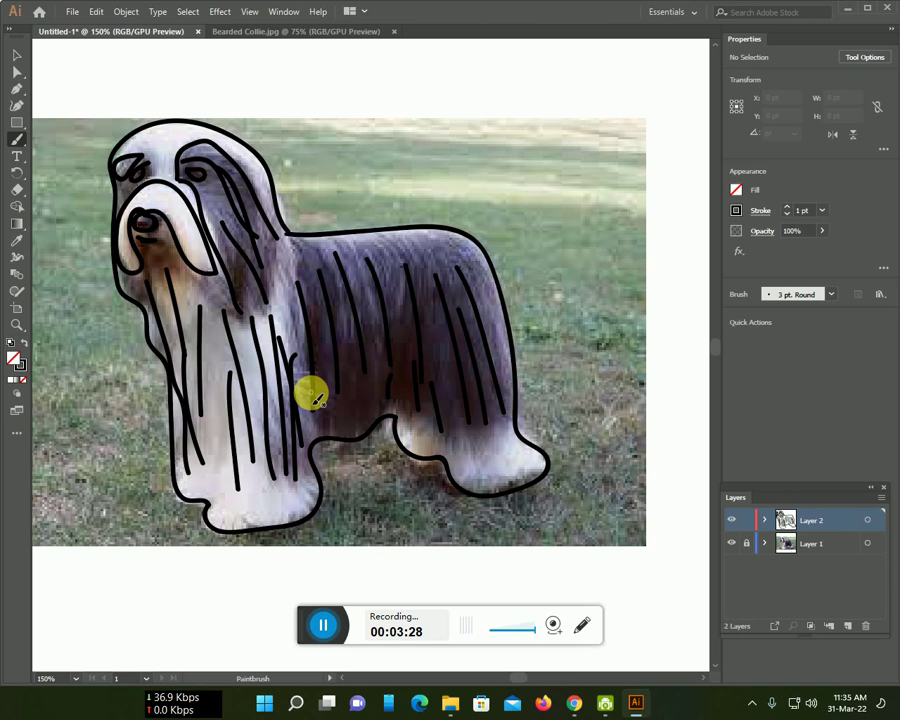